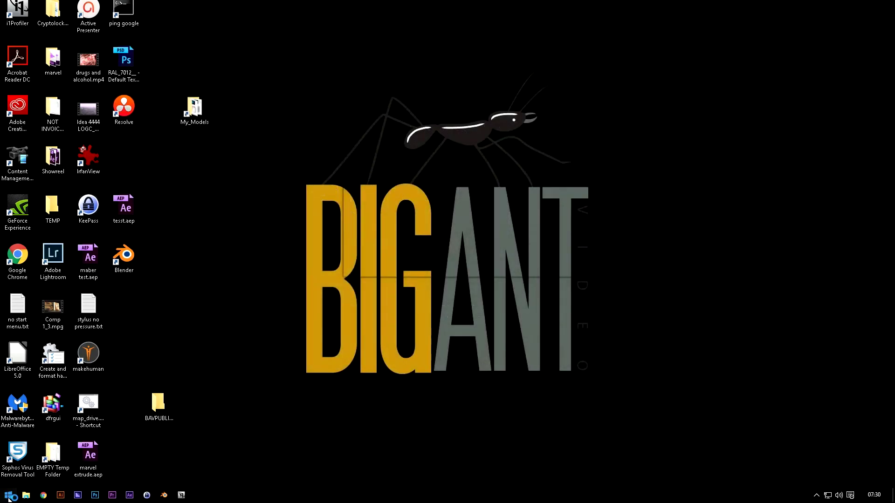
- Go to Settings > Accounts via Action Center and scroll to the two linked Microsoft accounts
{"action": "right_click", "coordinate": [10, 497]}
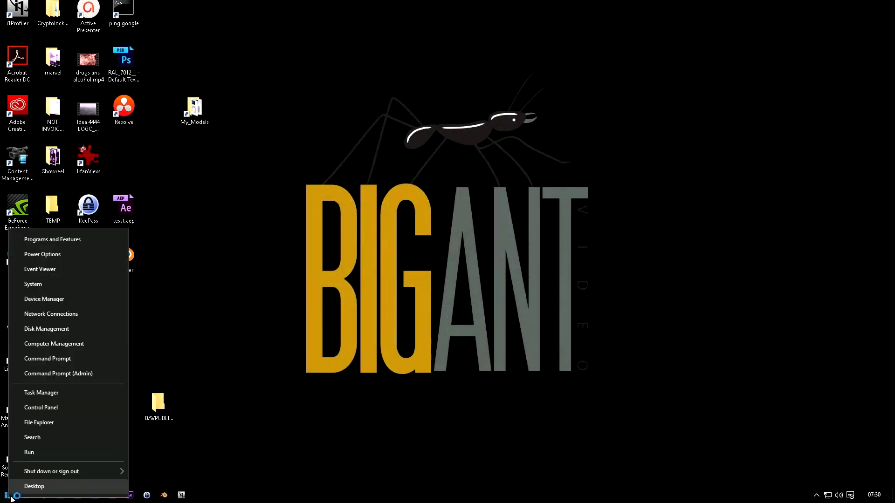
{"action": "left_click", "coordinate": [254, 451]}
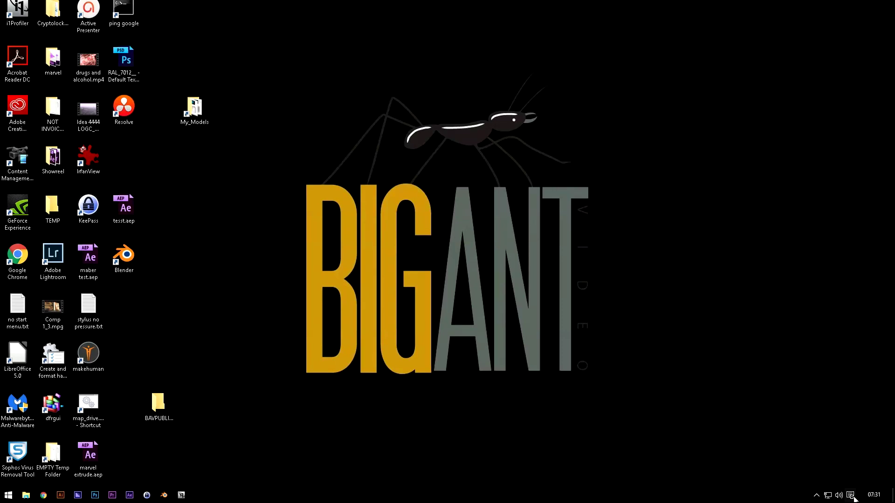
{"action": "left_click", "coordinate": [850, 496]}
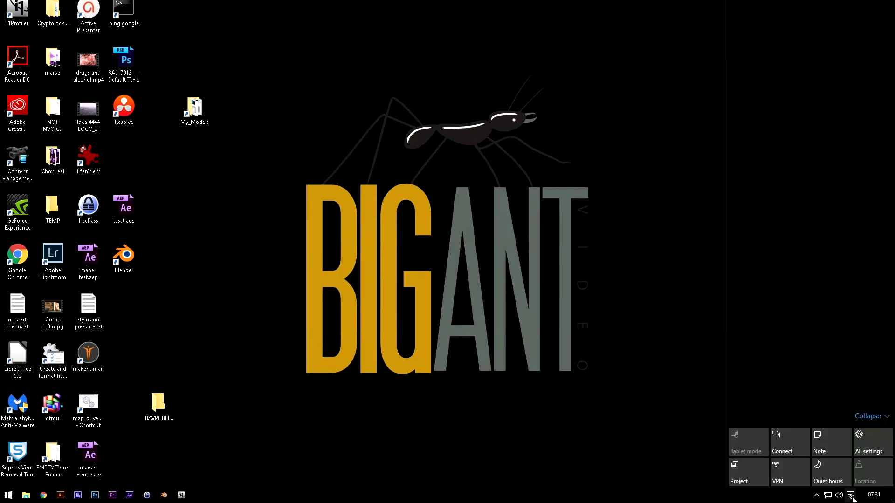
{"action": "left_click", "coordinate": [870, 445]}
{"action": "left_click", "coordinate": [701, 186]}
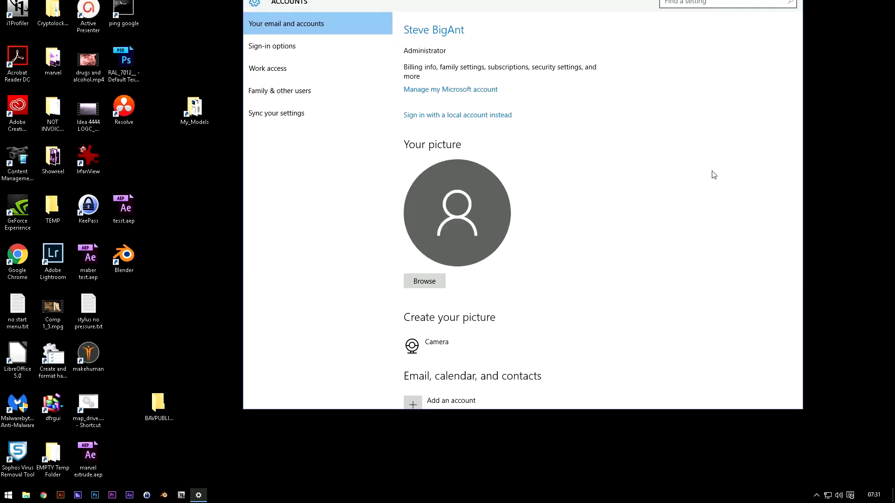
{"action": "scroll", "coordinate": [559, 279], "scroll_direction": "down", "scroll_amount": 4}
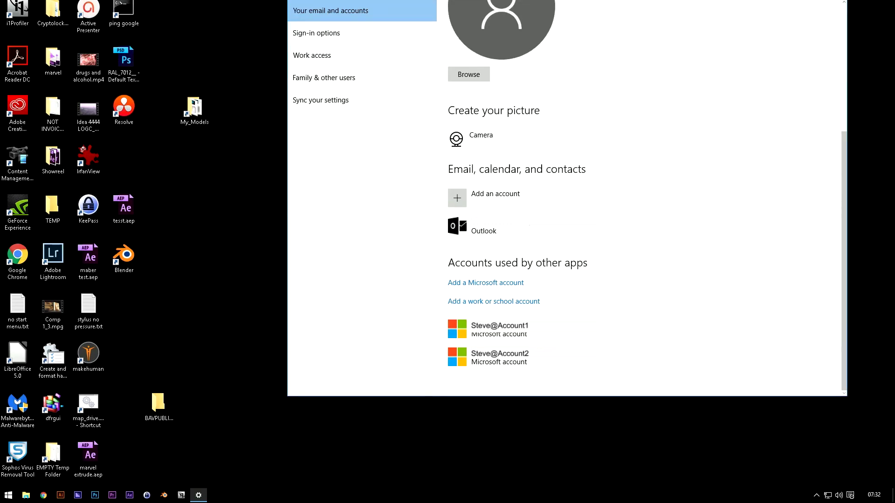
- Browse to C:\Users\User in File Explorer and show hidden items
{"action": "left_click", "coordinate": [26, 495]}
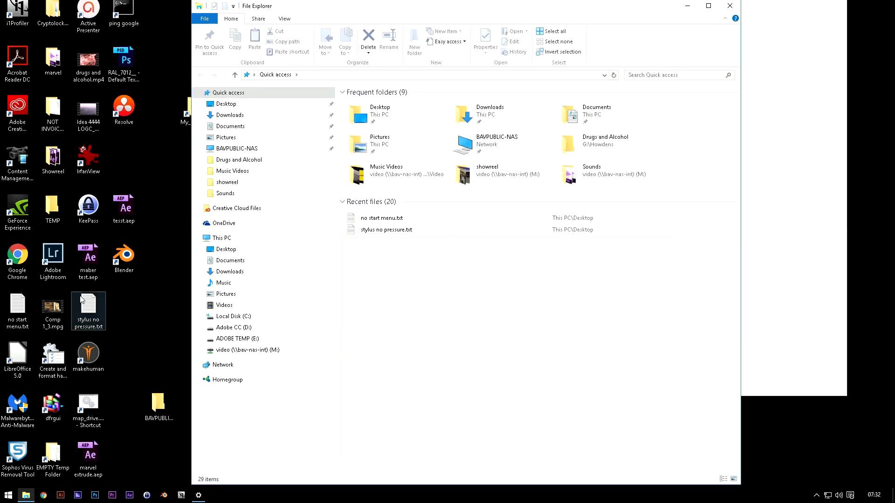
{"action": "left_click", "coordinate": [224, 316]}
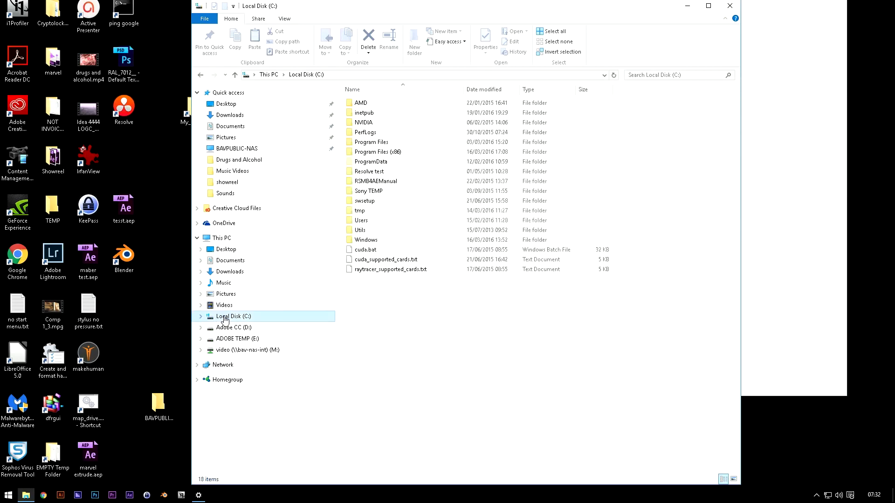
{"action": "double_click", "coordinate": [370, 220]}
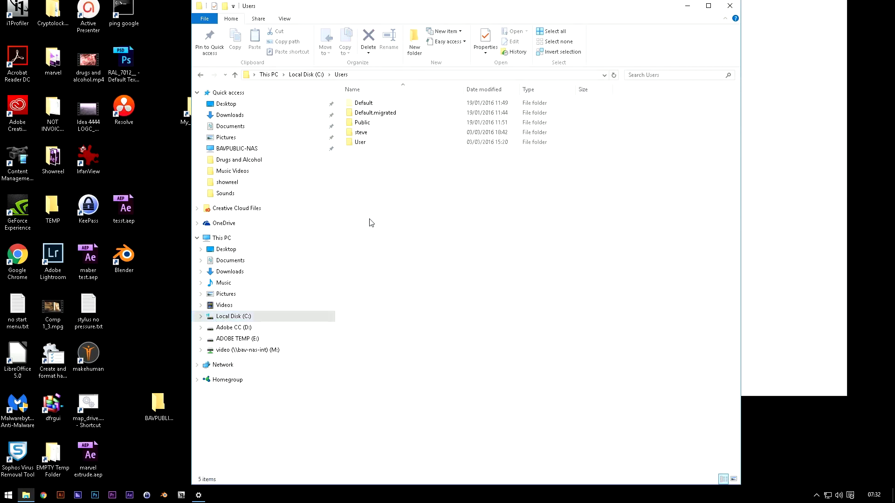
{"action": "double_click", "coordinate": [371, 144]}
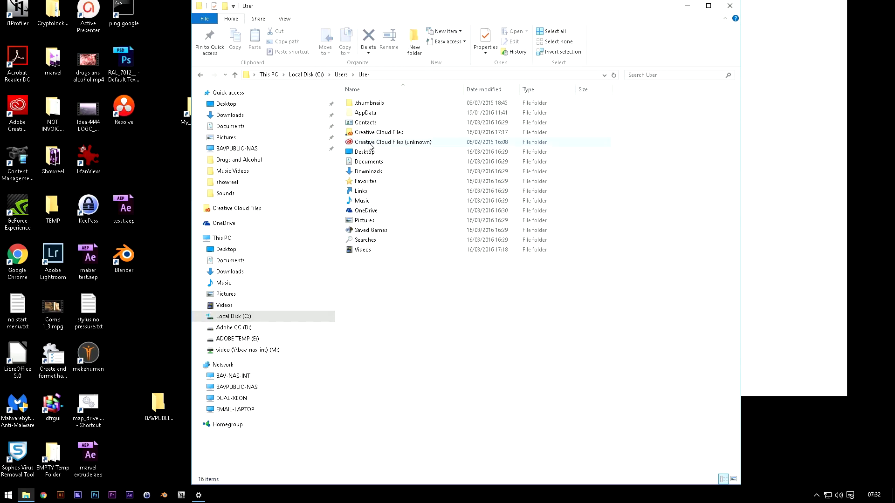
{"action": "left_click", "coordinate": [286, 18]}
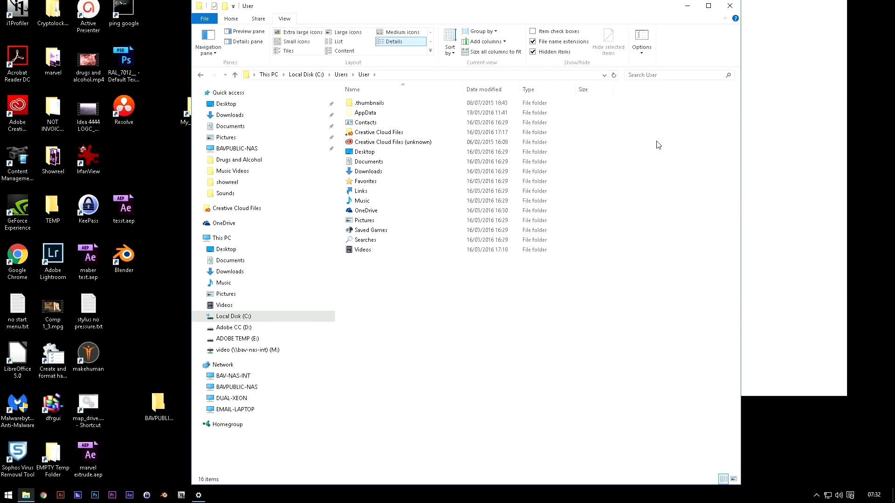
- Open AppData\Local\TileDataLayer\Database and select all seven database files
{"action": "double_click", "coordinate": [373, 114]}
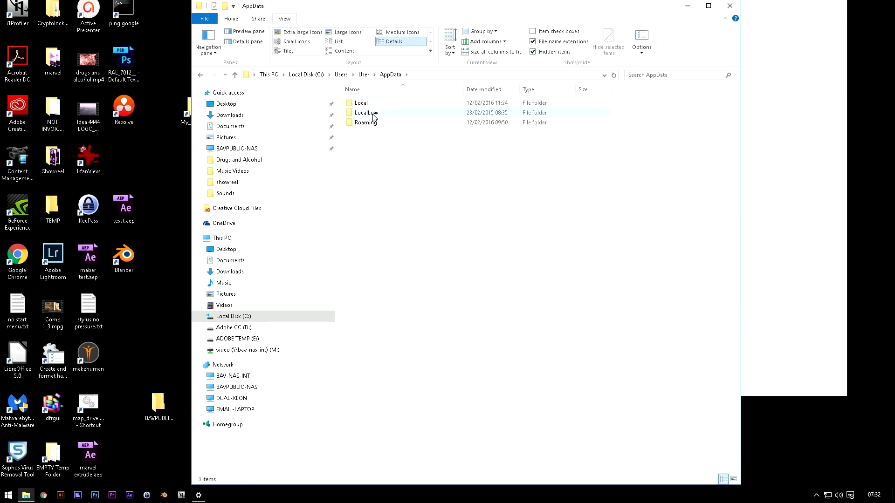
{"action": "double_click", "coordinate": [367, 103]}
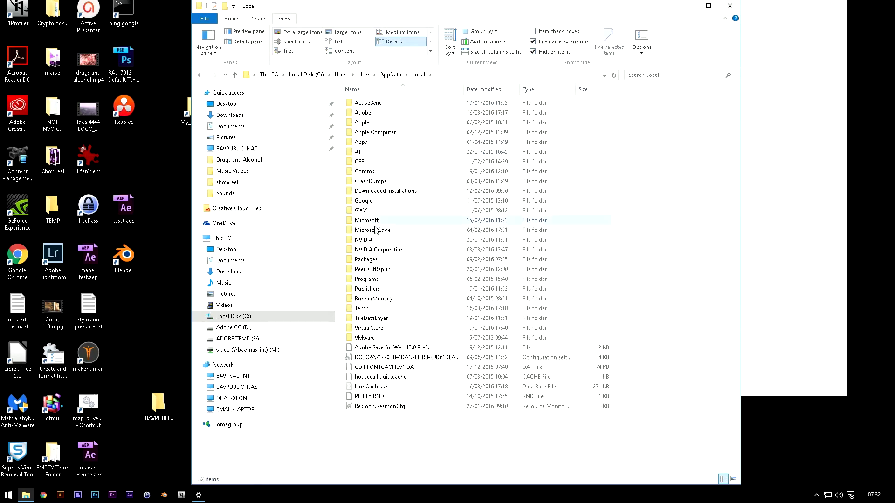
{"action": "double_click", "coordinate": [371, 318]}
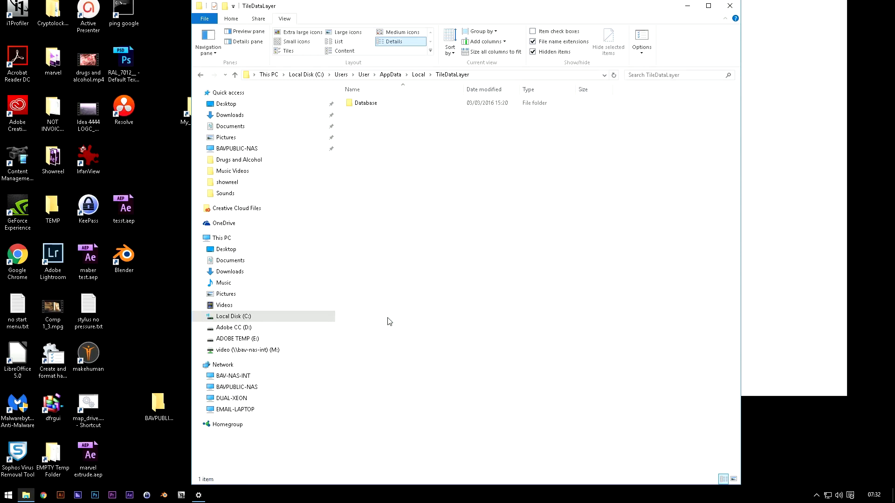
{"action": "double_click", "coordinate": [371, 103]}
{"action": "left_click_drag", "start_coordinate": [425, 303], "coordinate": [358, 80]}
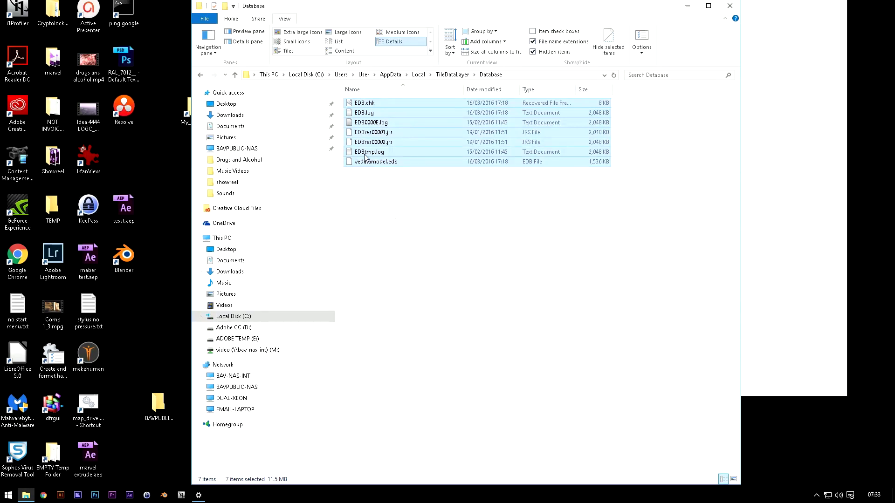
- Copy the seven selected files and open computer problems\Database on the video (M:) drive
{"action": "right_click", "coordinate": [370, 124]}
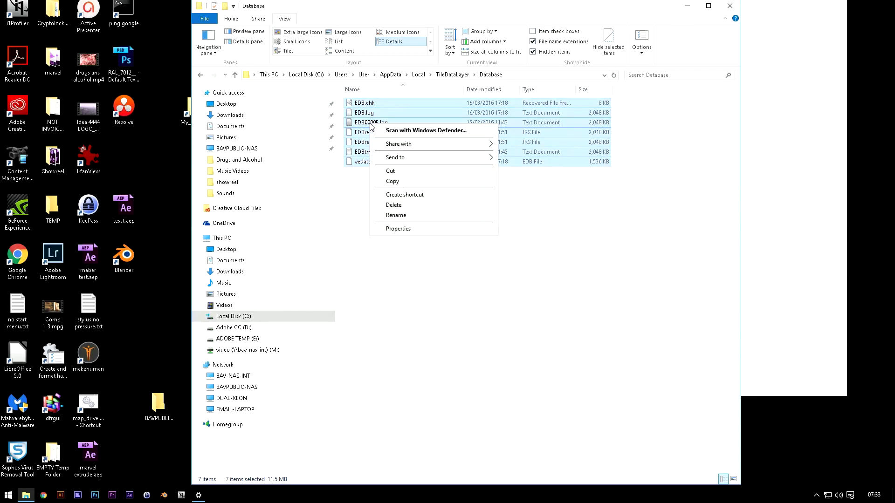
{"action": "left_click", "coordinate": [427, 182]}
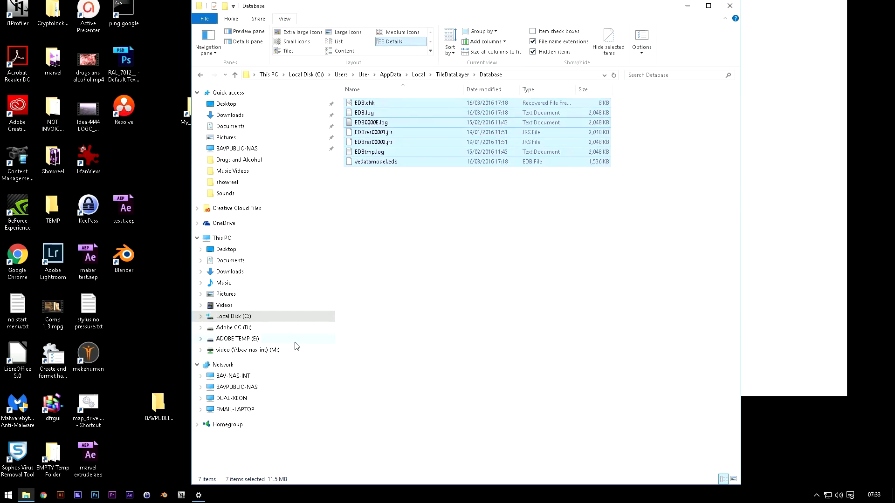
{"action": "left_click", "coordinate": [255, 351]}
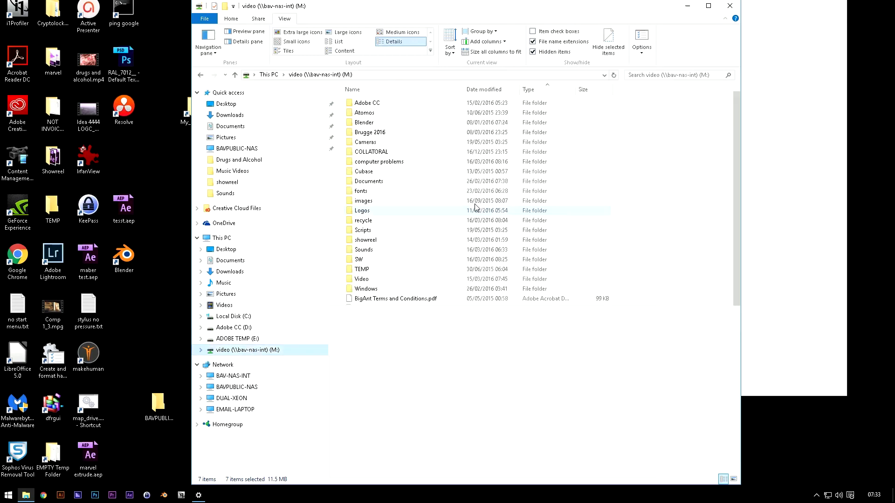
{"action": "double_click", "coordinate": [395, 163]}
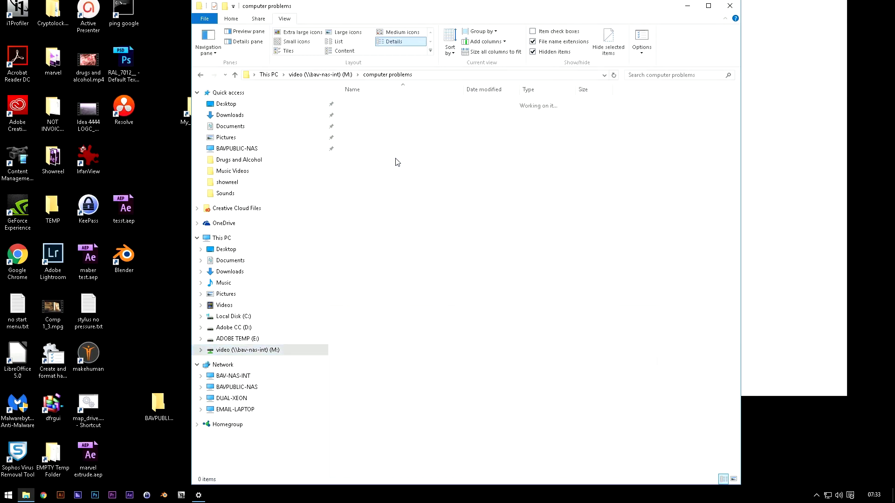
{"action": "double_click", "coordinate": [387, 101]}
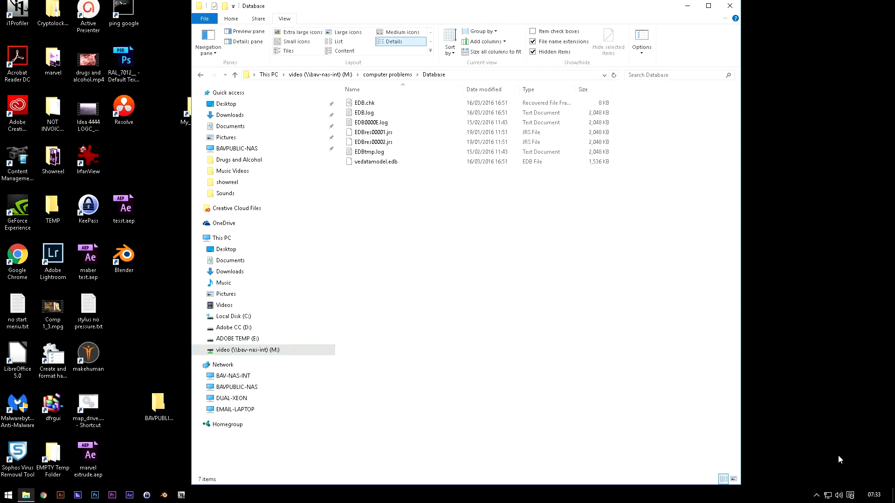
{"action": "right_click", "coordinate": [8, 496]}
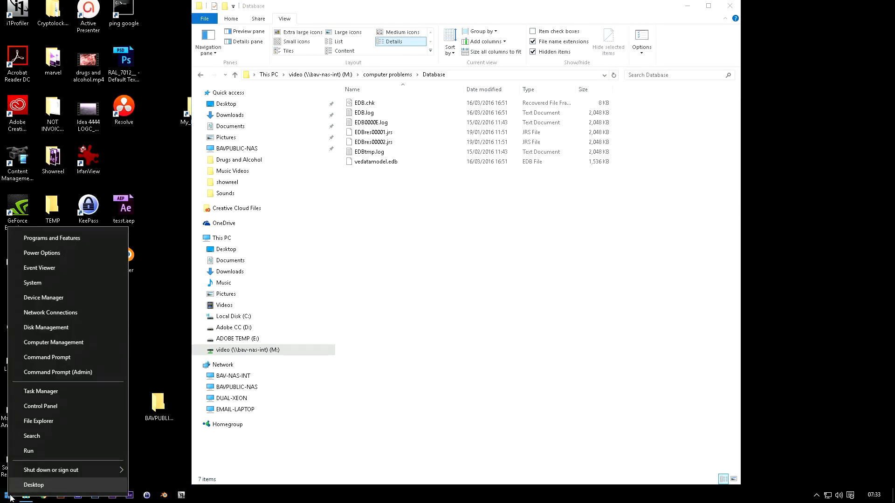
{"action": "mouse_move", "coordinate": [75, 470]}
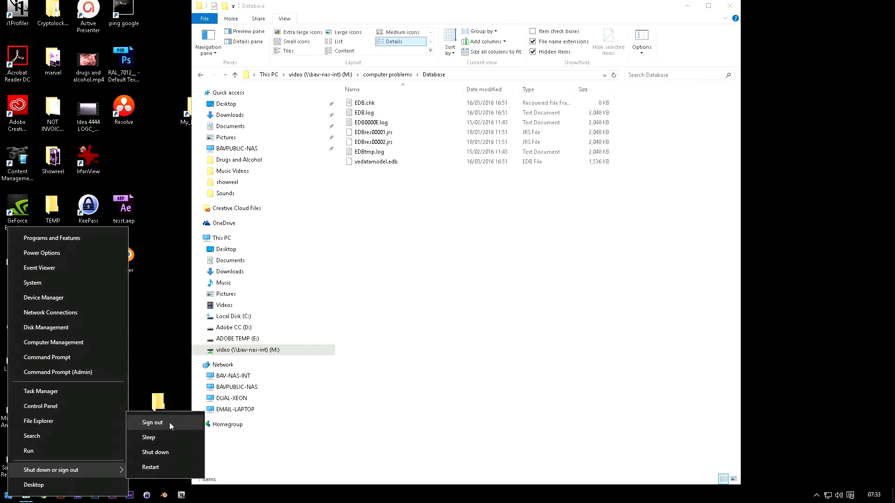
{"action": "left_click", "coordinate": [787, 321]}
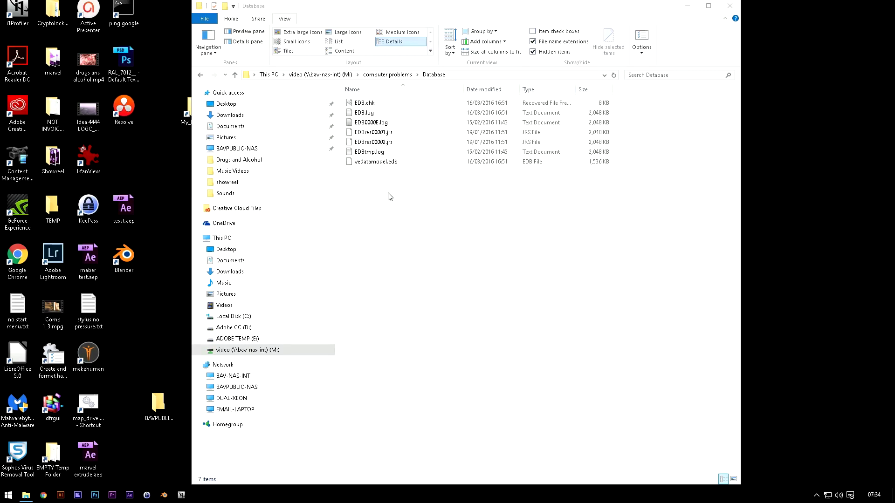
- Copy all seven database files from the network Database folder
{"action": "left_click_drag", "start_coordinate": [404, 234], "coordinate": [366, 117]}
{"action": "right_click", "coordinate": [365, 118]}
{"action": "left_click", "coordinate": [391, 171]}
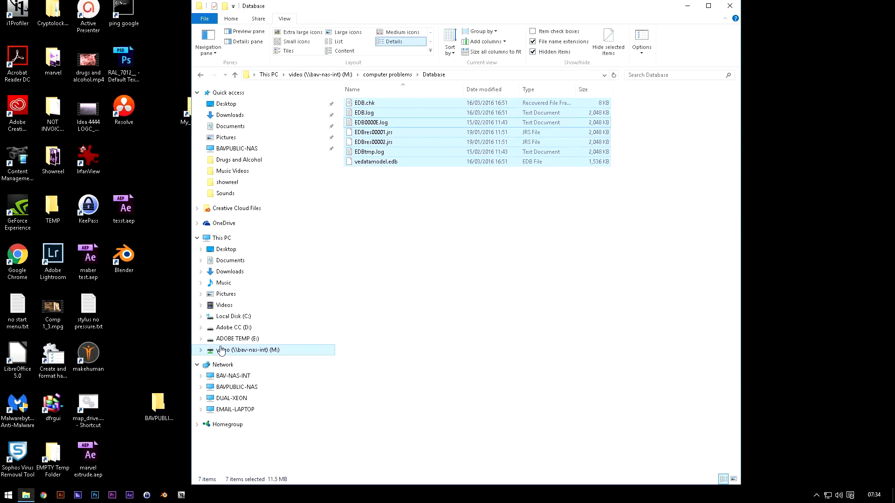
- Go to the corrupted profile's AppData\Local\TileDataLayer\Database folder on C:
{"action": "left_click", "coordinate": [233, 316]}
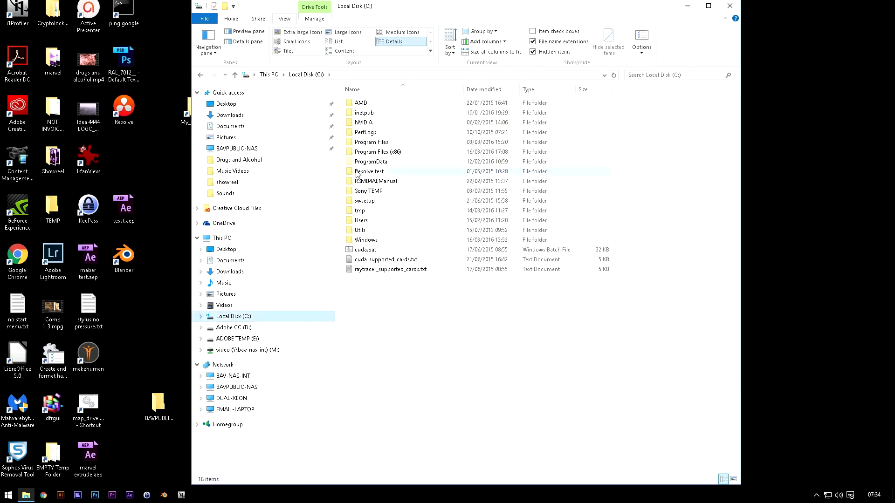
{"action": "double_click", "coordinate": [362, 221]}
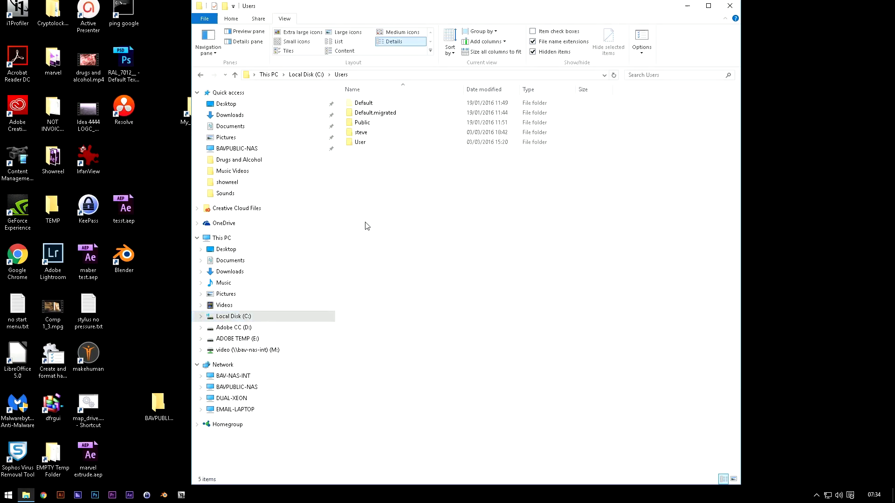
{"action": "double_click", "coordinate": [367, 133]}
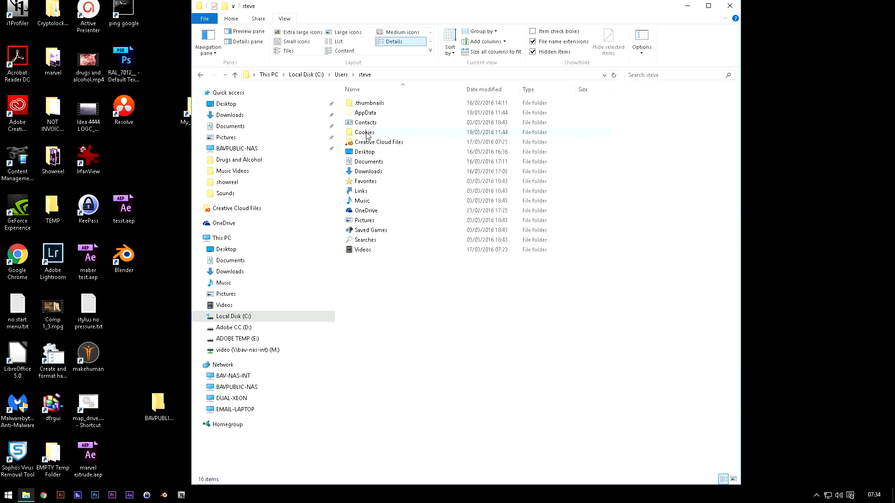
{"action": "double_click", "coordinate": [383, 116]}
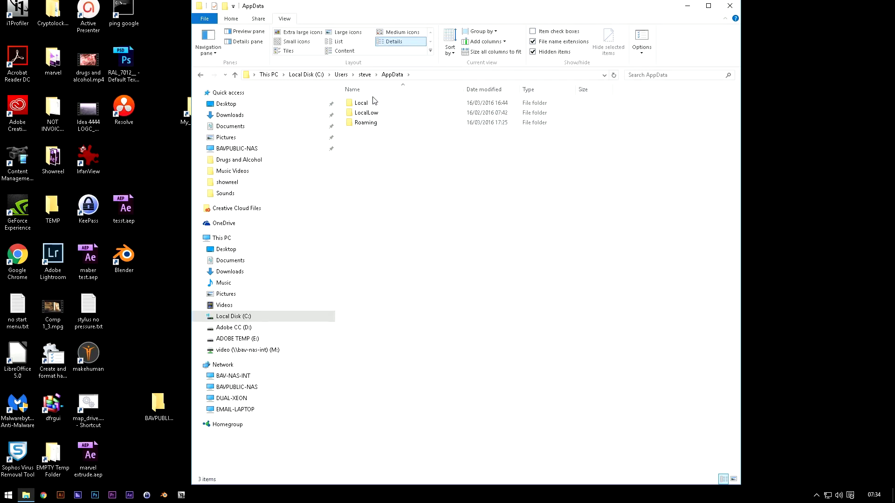
{"action": "double_click", "coordinate": [373, 103]}
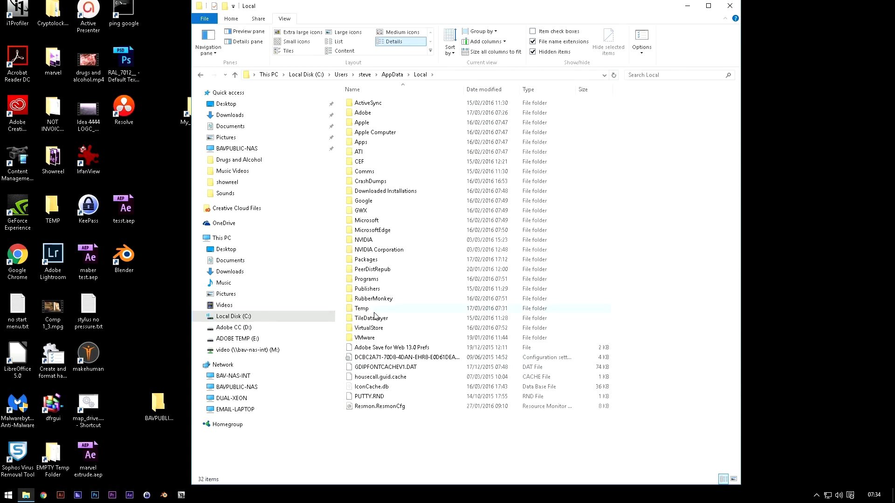
{"action": "double_click", "coordinate": [376, 318]}
{"action": "double_click", "coordinate": [375, 103]}
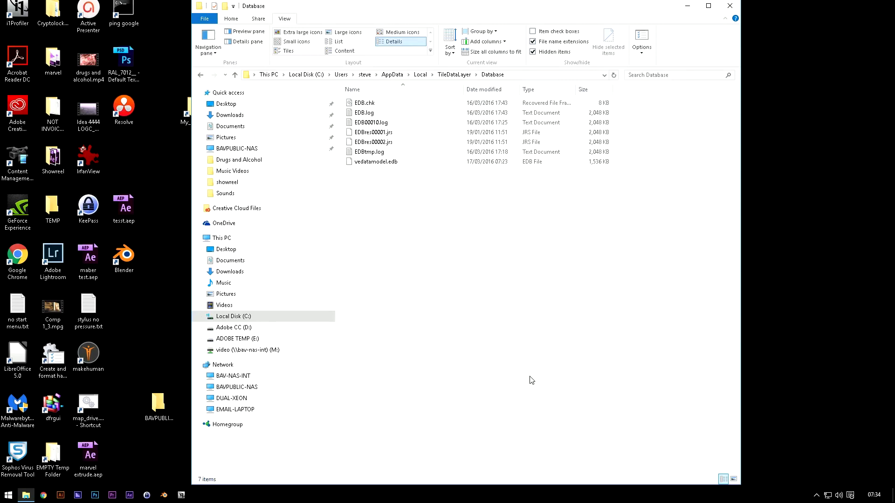
- Close File Explorer without pasting into the Database folder
{"action": "right_click", "coordinate": [404, 211]}
{"action": "left_click", "coordinate": [588, 265]}
{"action": "left_click", "coordinate": [730, 6]}
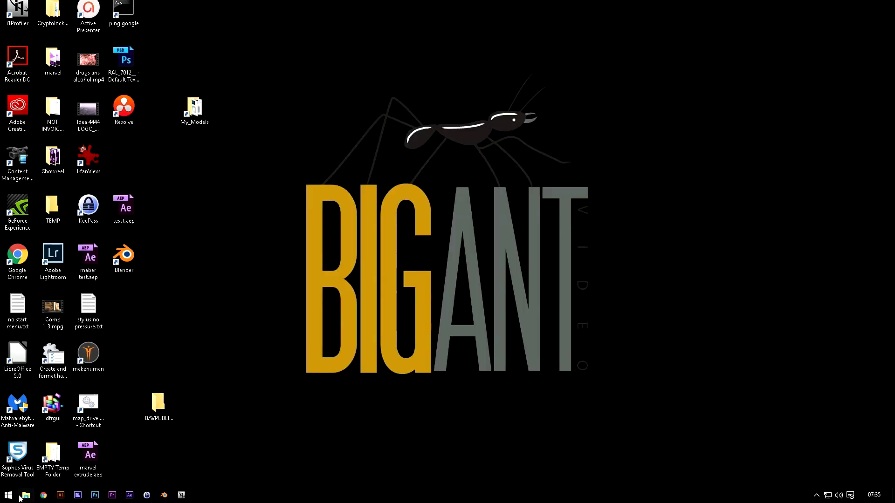
- Test the Start button by opening its quick menu and the Start menu, then close both
{"action": "right_click", "coordinate": [13, 496]}
{"action": "mouse_move", "coordinate": [89, 468]}
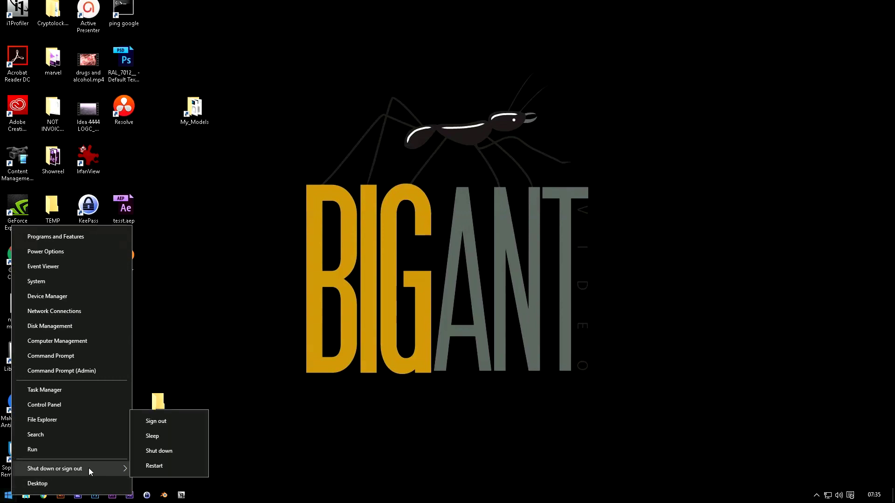
{"action": "left_click", "coordinate": [573, 487]}
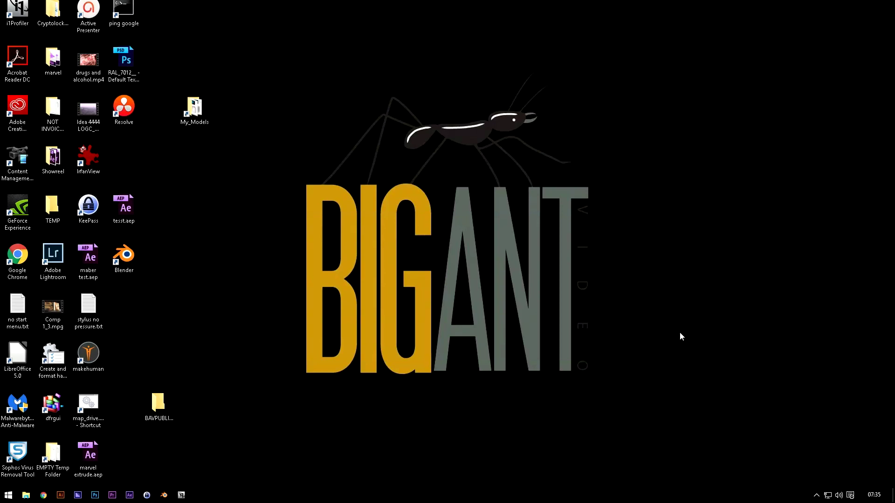
{"action": "left_click", "coordinate": [6, 499]}
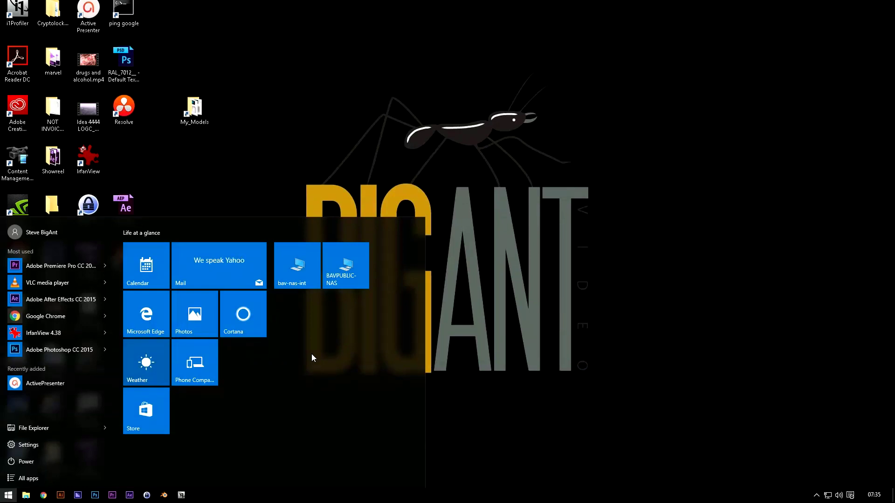
{"action": "left_click", "coordinate": [581, 174]}
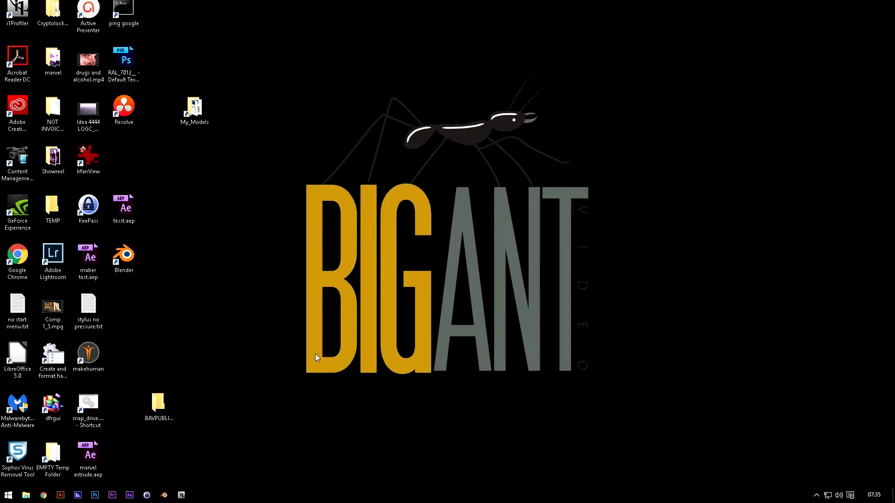